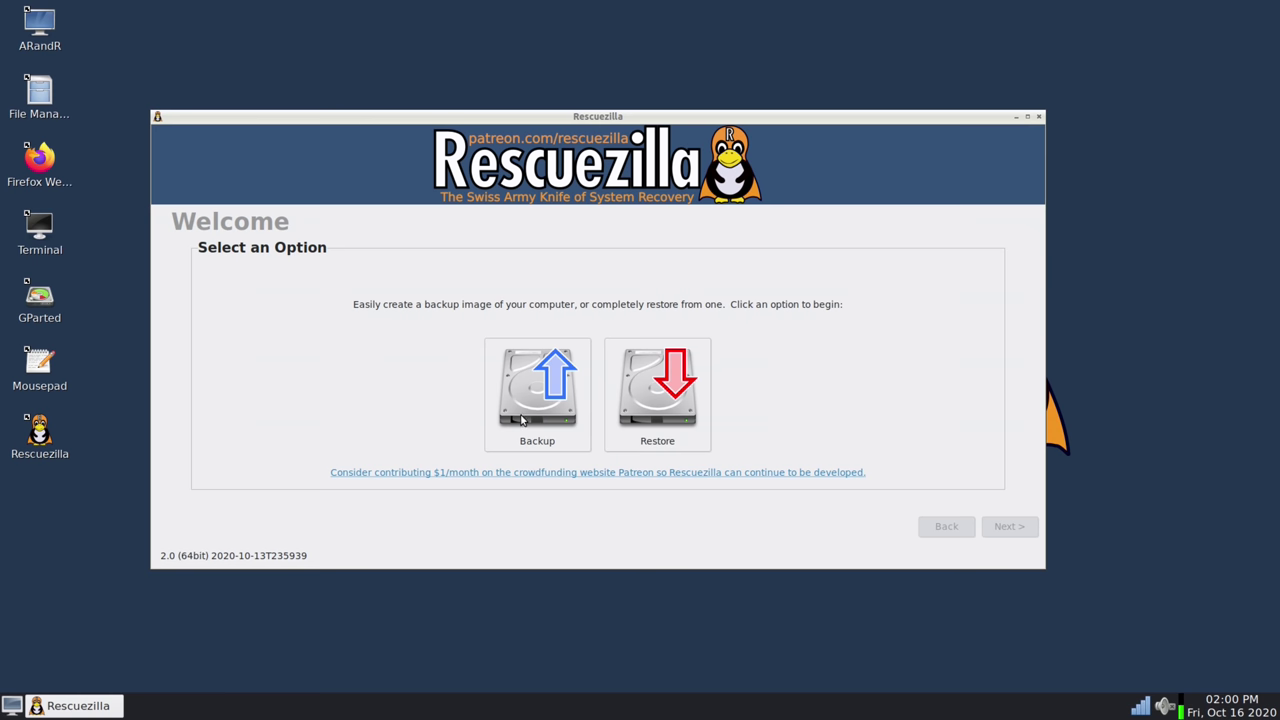
Begin a backup of the 953 GB SAMSUNG NVMe drive with all four of its partitions included.
click(522, 421)
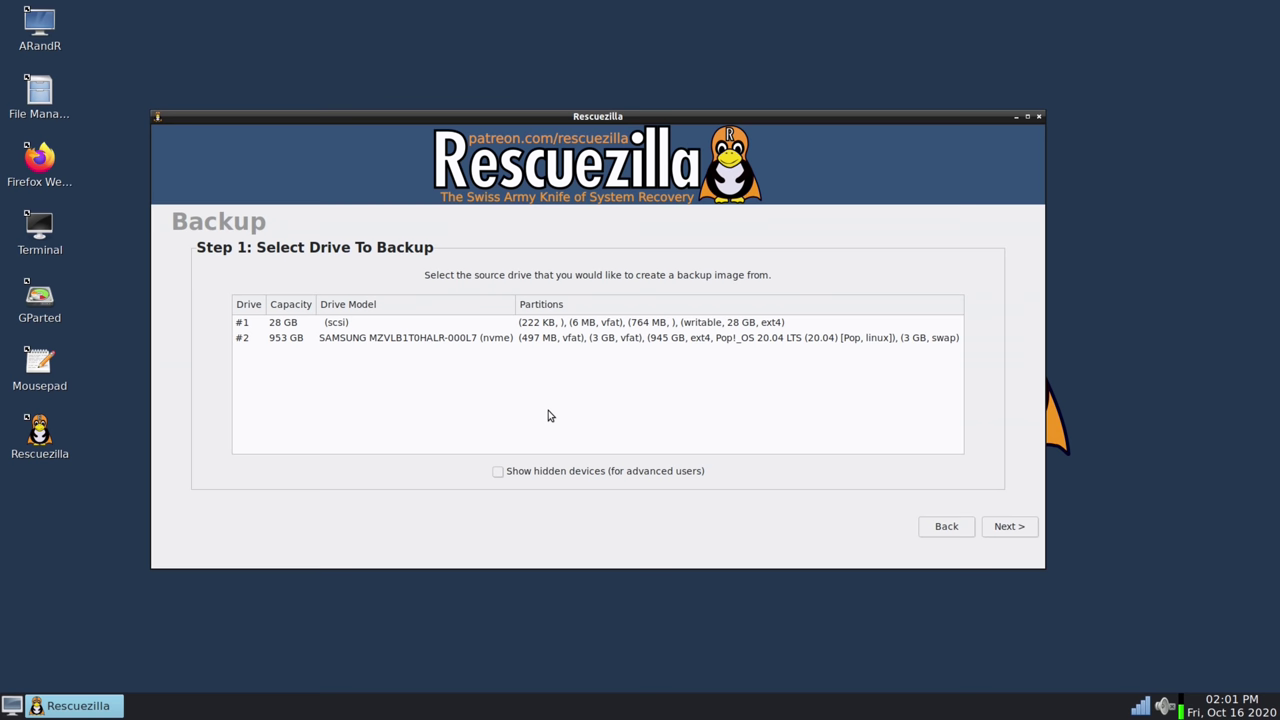
click(477, 339)
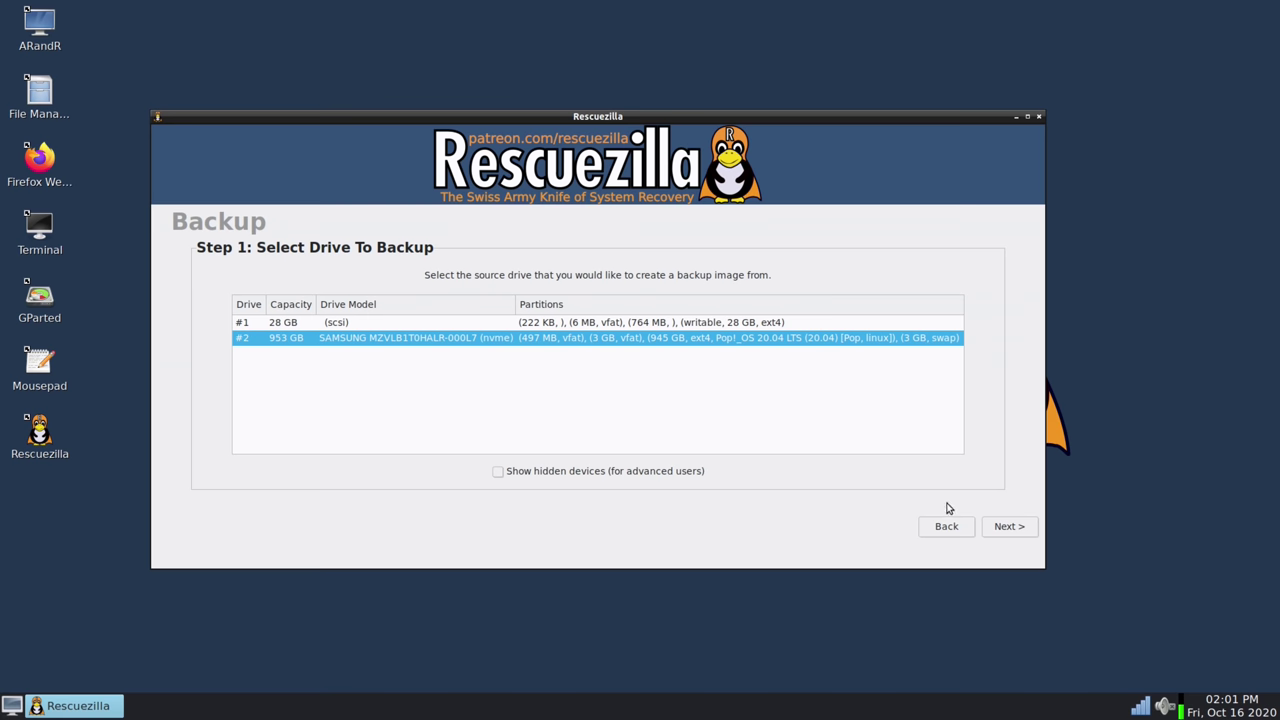
click(1013, 536)
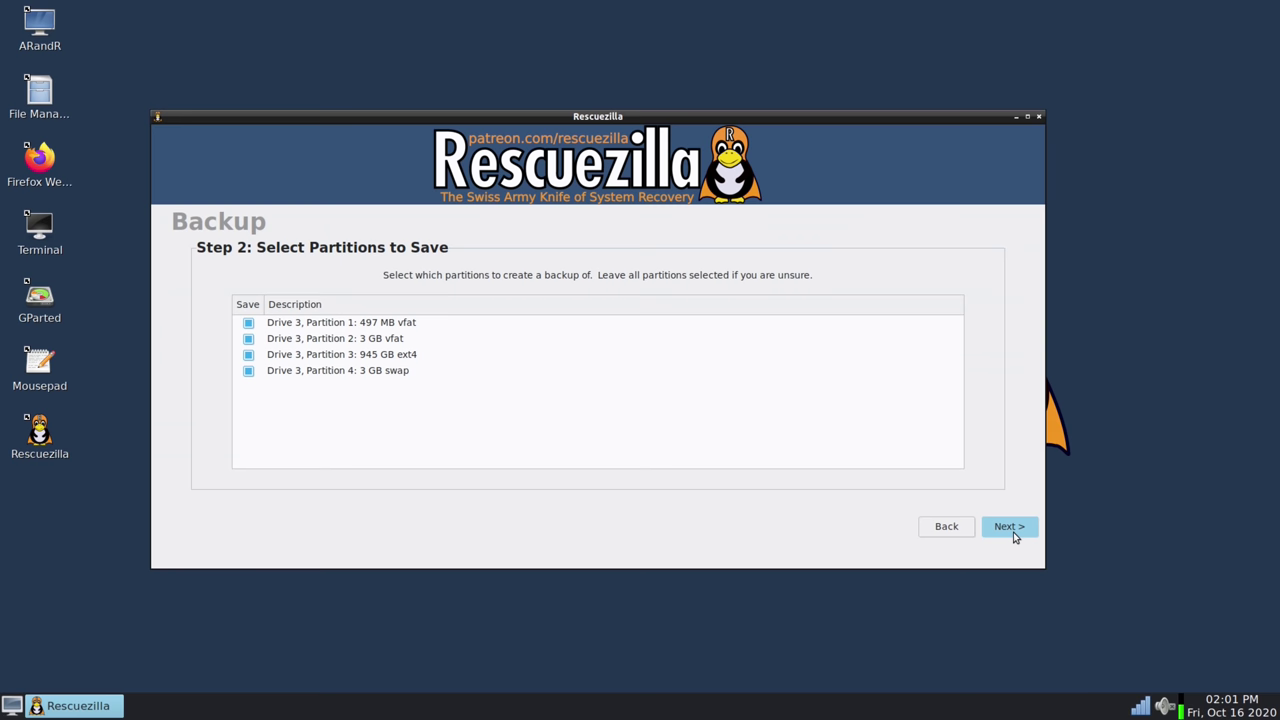
click(1010, 530)
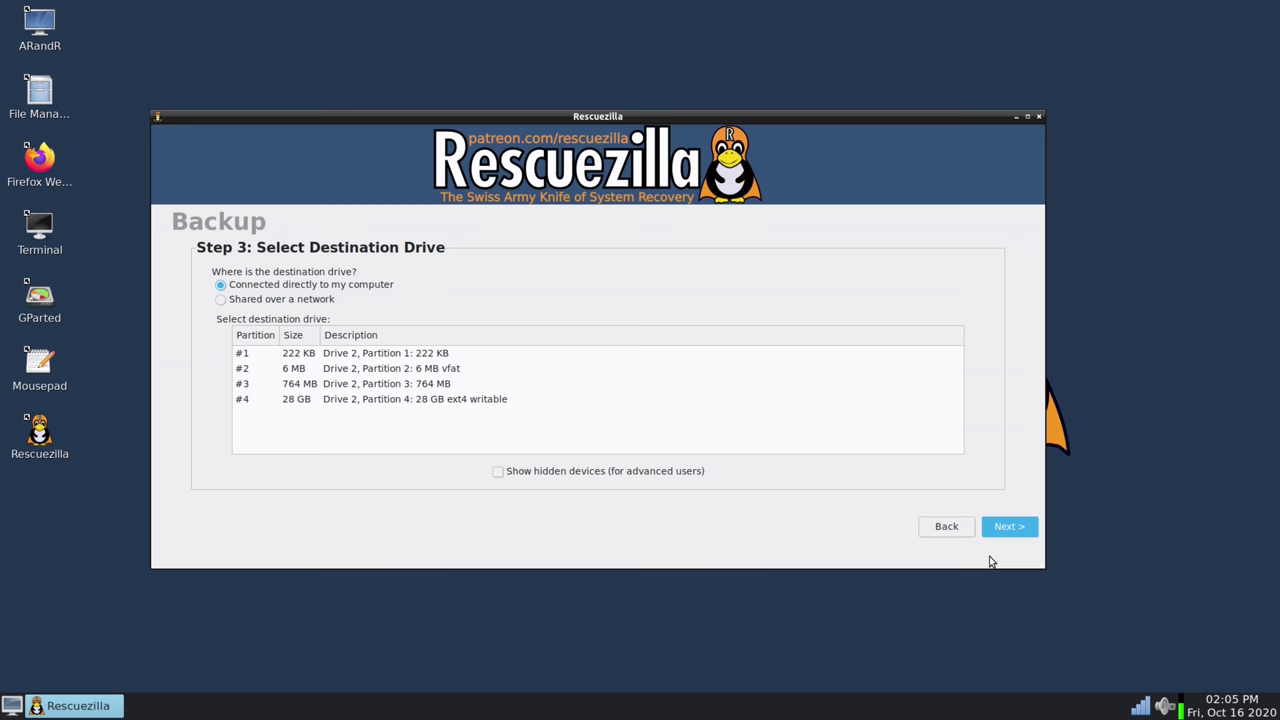
Set the backup destination to the SMB/CIFS network share //storage.home-network.io/images.
click(289, 300)
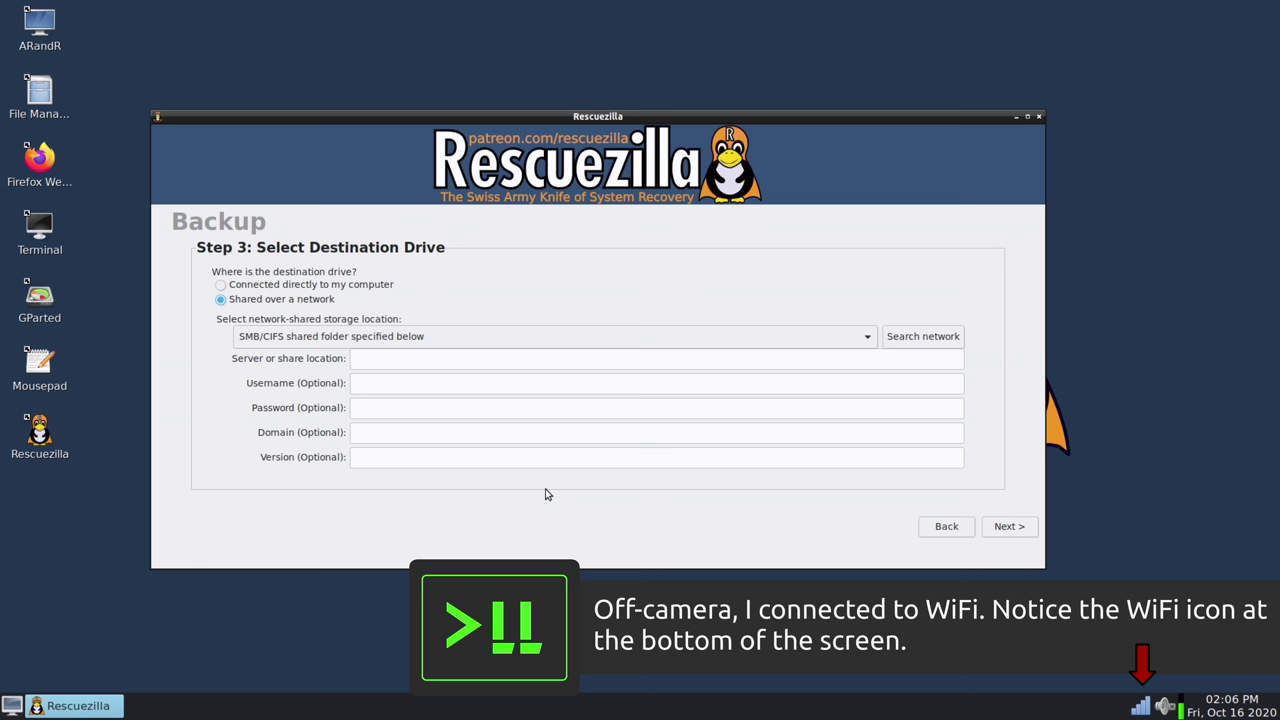
click(545, 340)
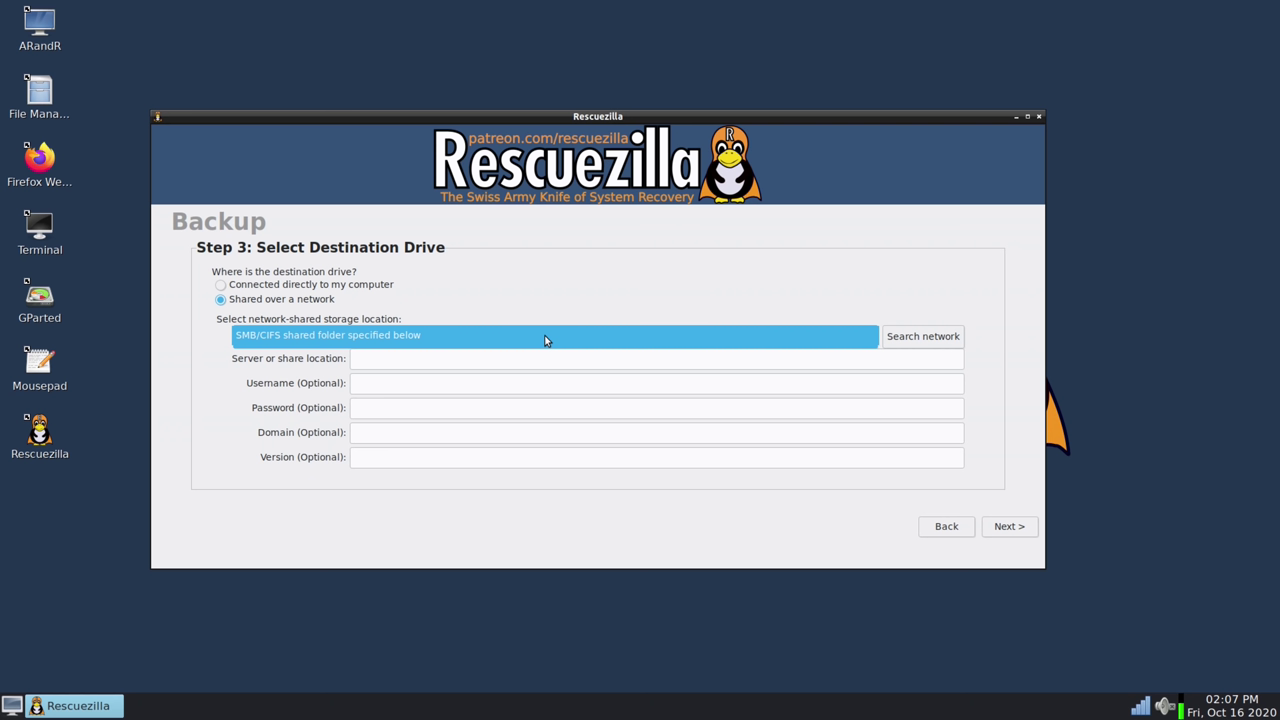
click(545, 340)
click(544, 357)
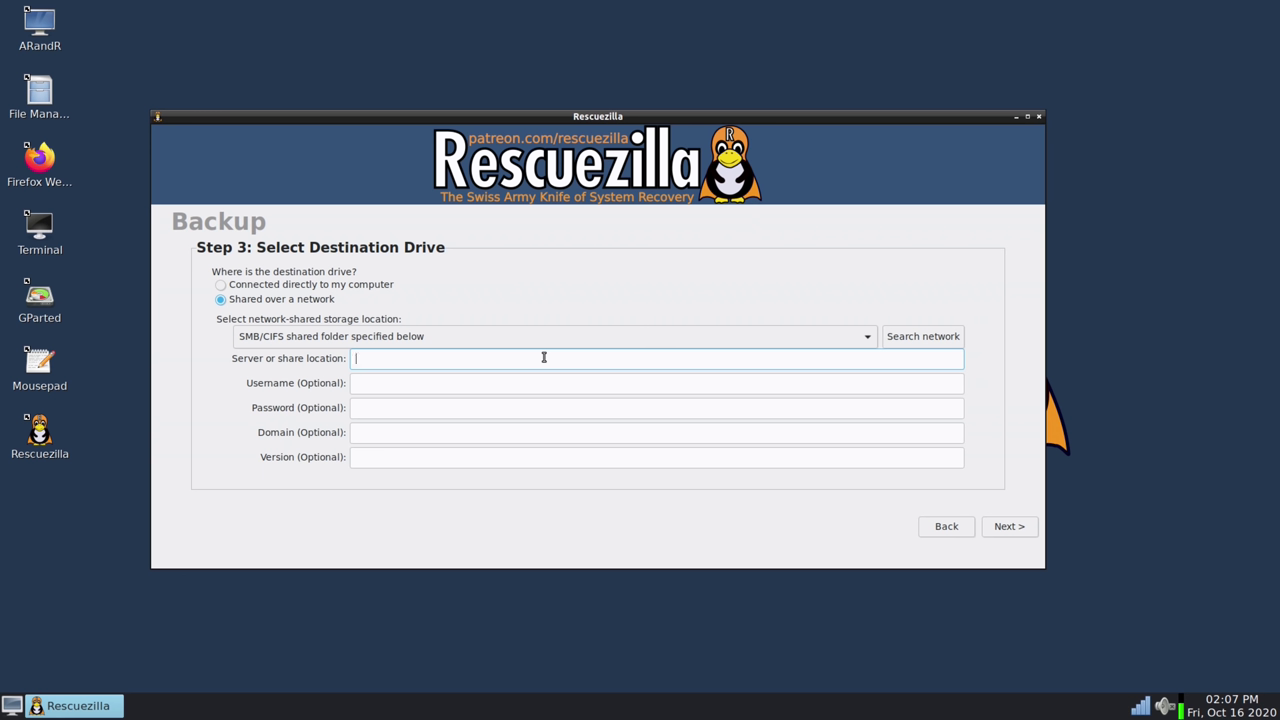
text(//storage.home-network.io/)
text(image)
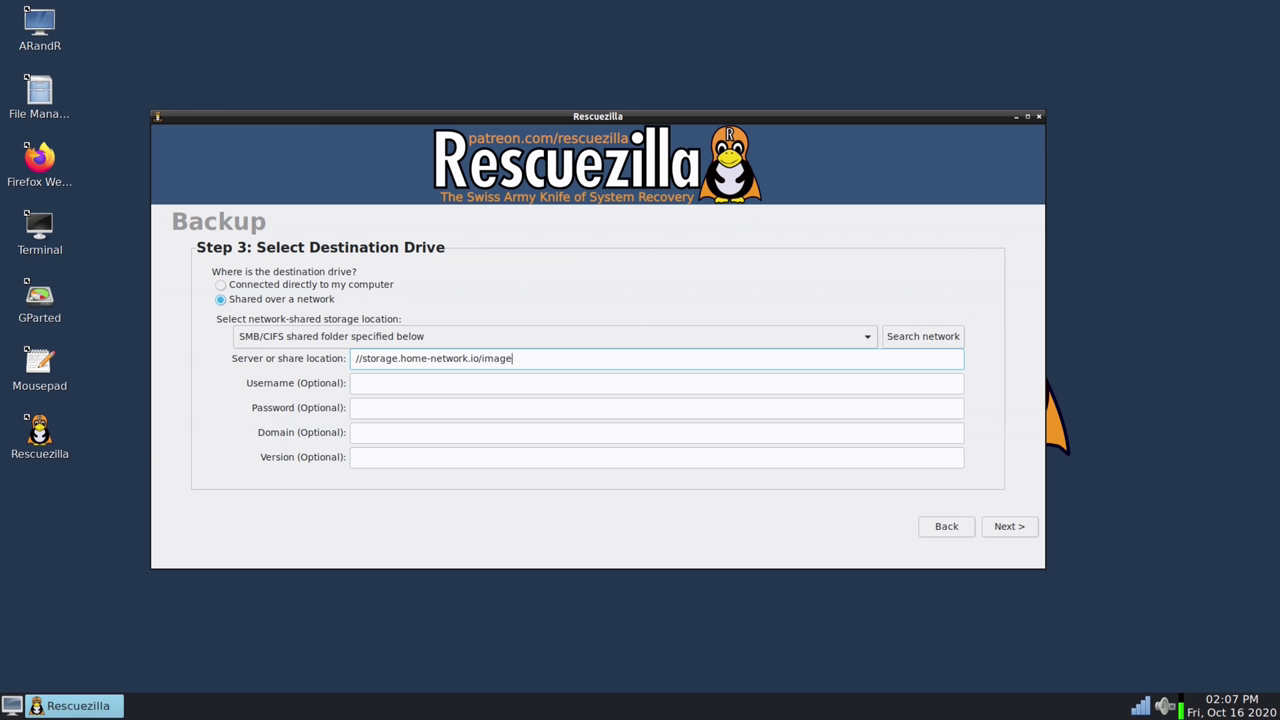
text(s)
click(1025, 535)
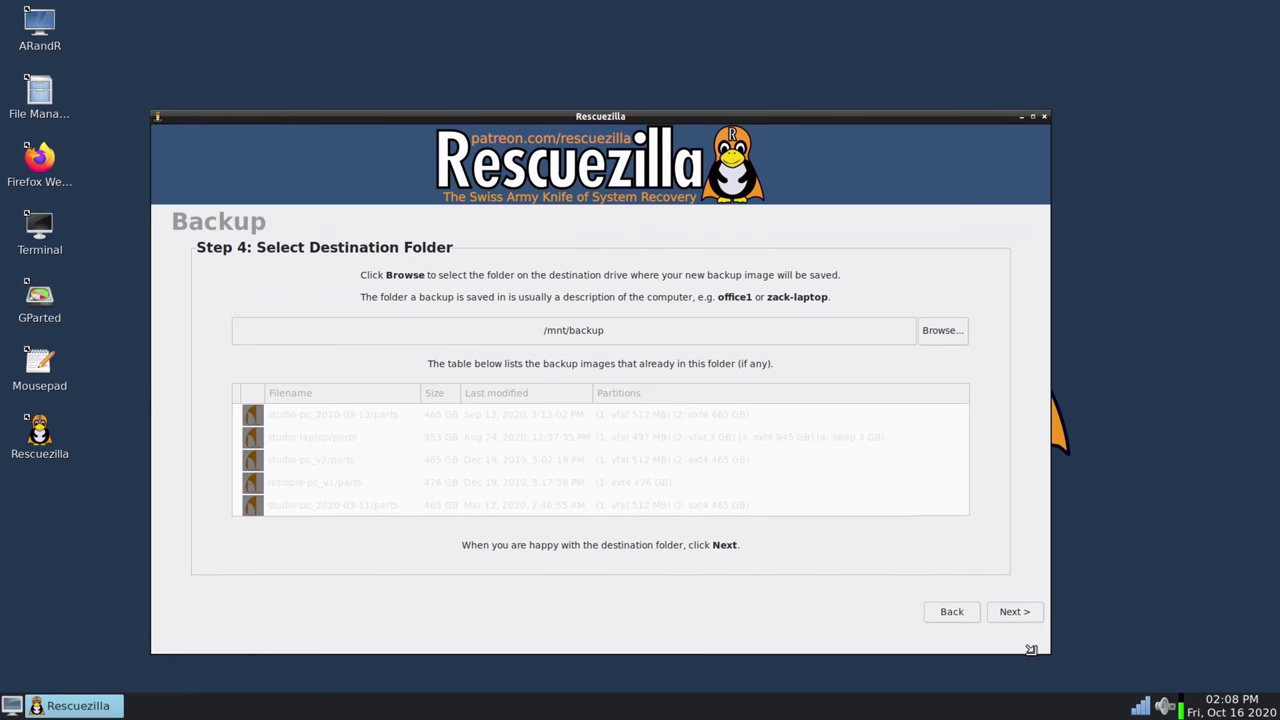
Keep /mnt/backup as the destination folder, name the backup 2020-10-16_studio-pc and start it.
drag(985, 127, 1017, 48)
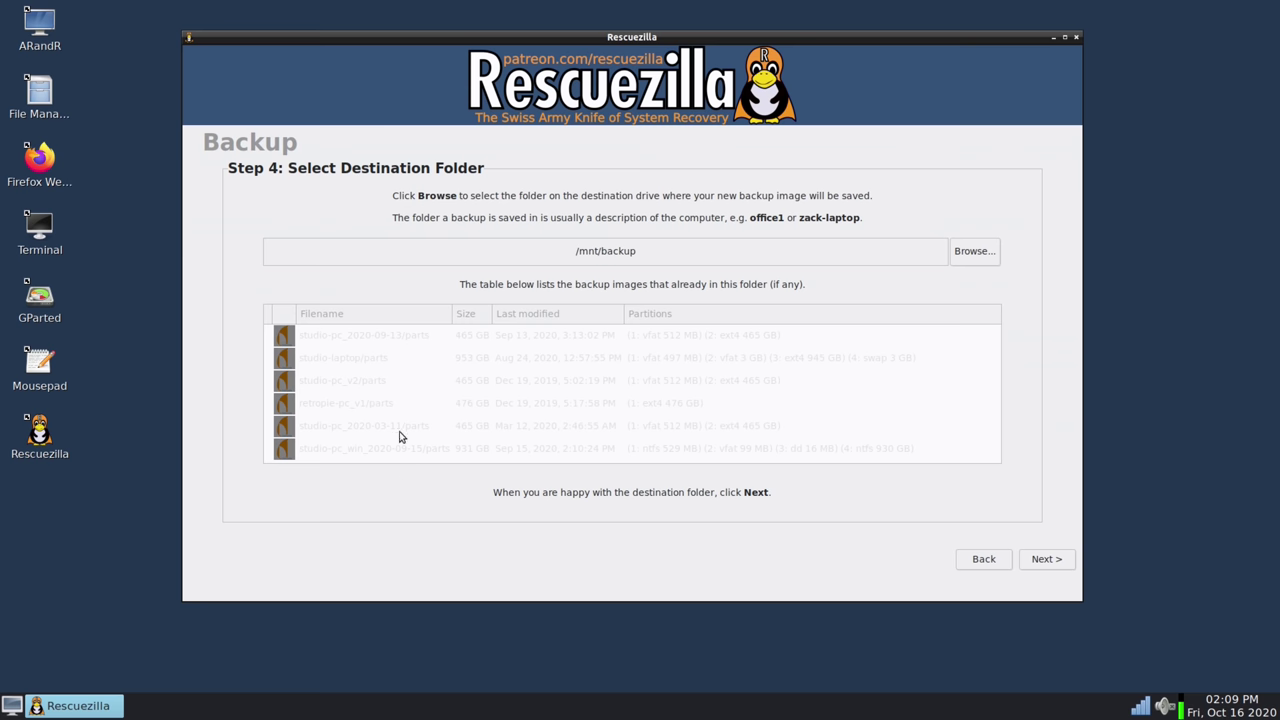
click(1047, 560)
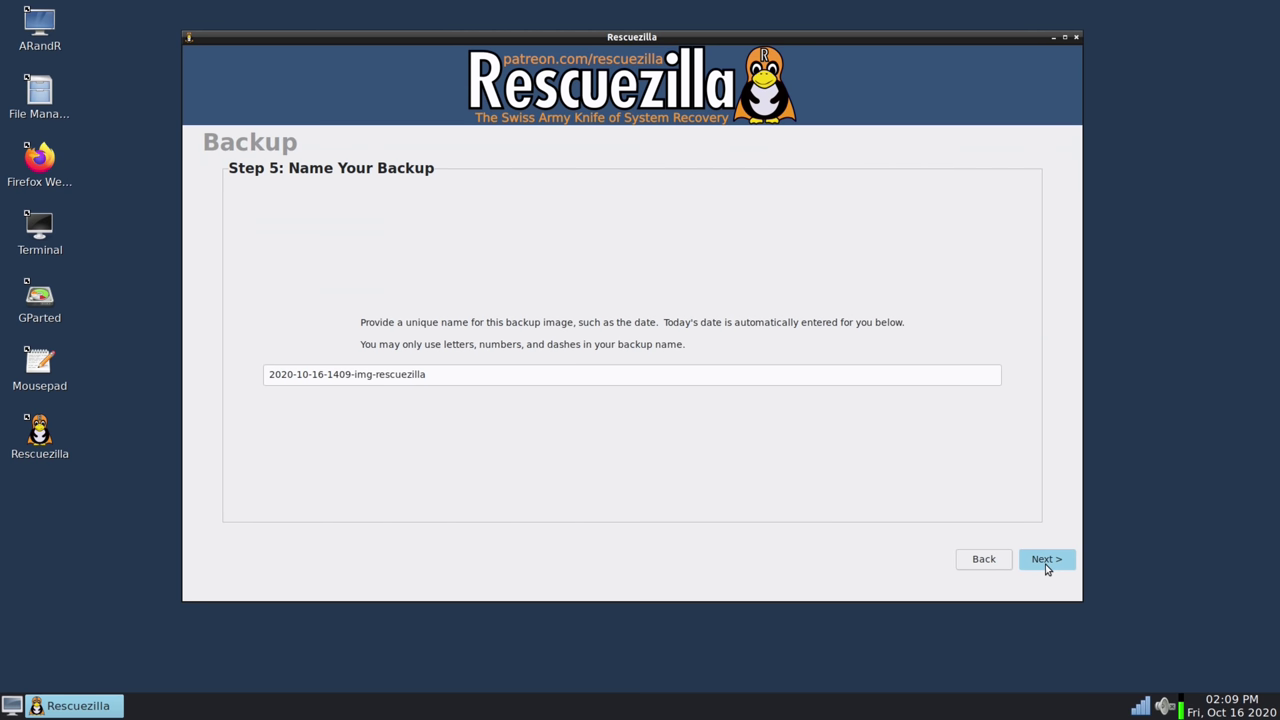
drag(326, 374, 460, 374)
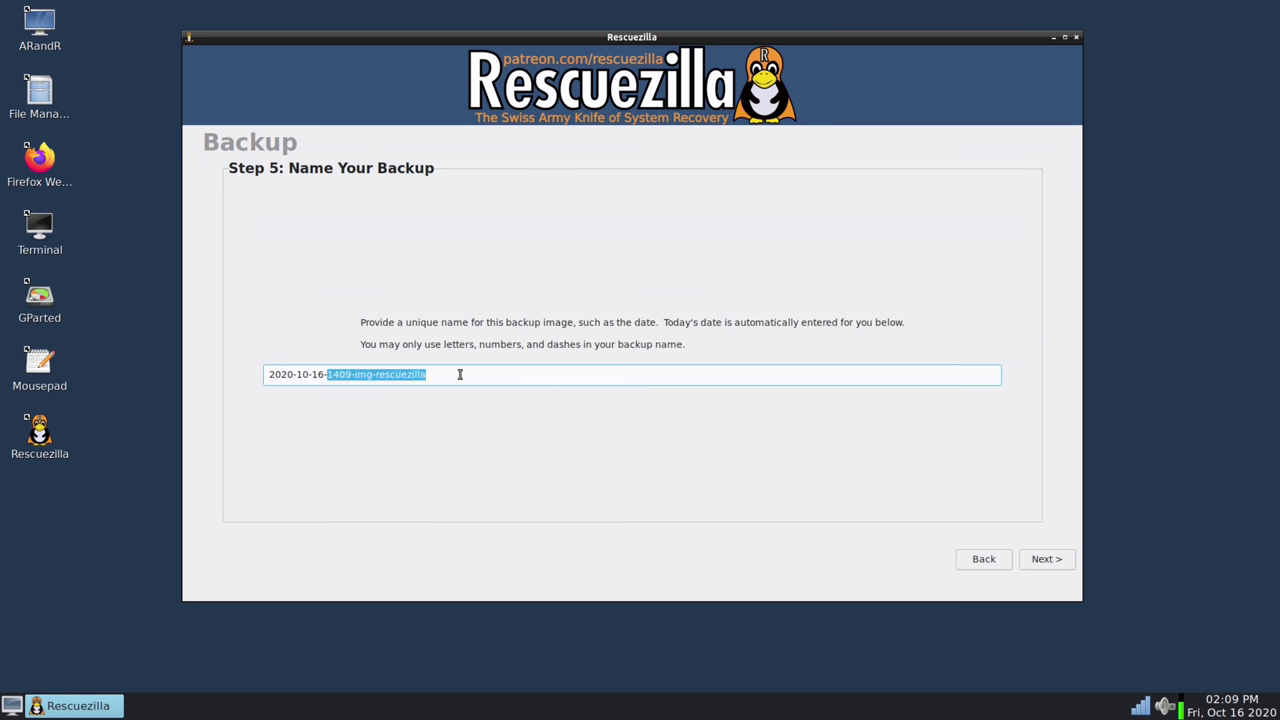
key(BackSpace)
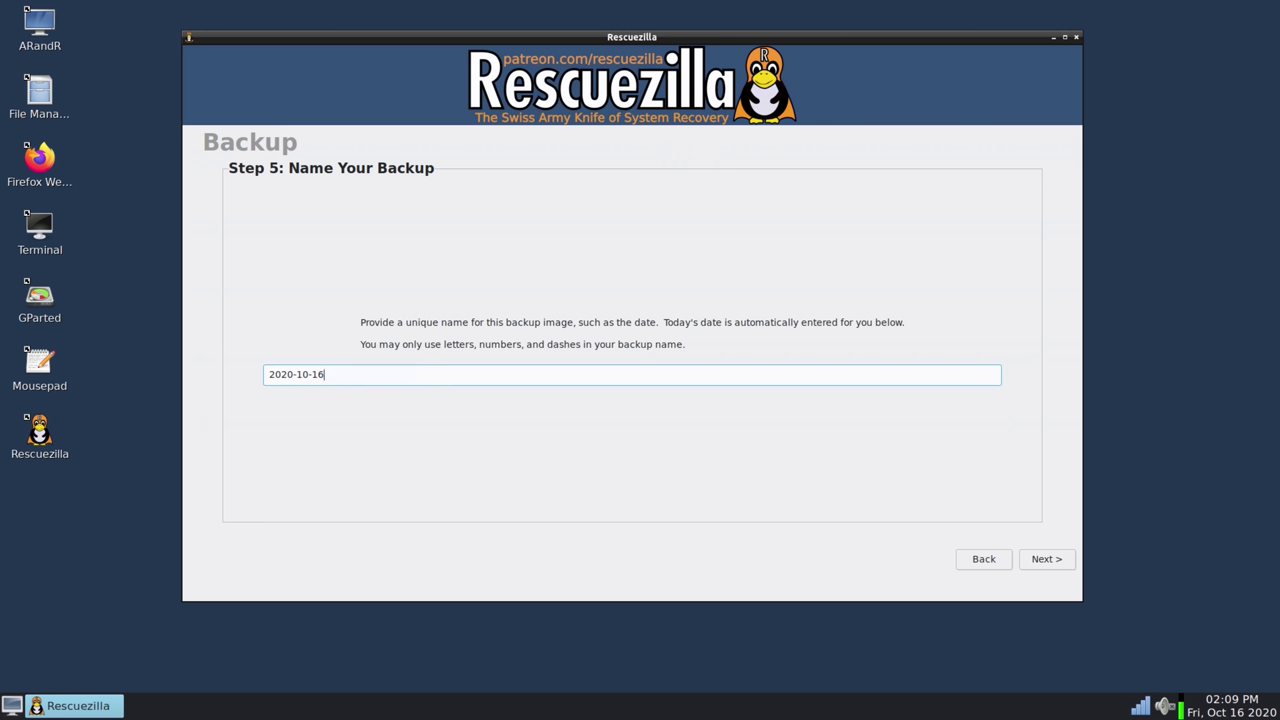
text(_studio-pc)
click(1046, 561)
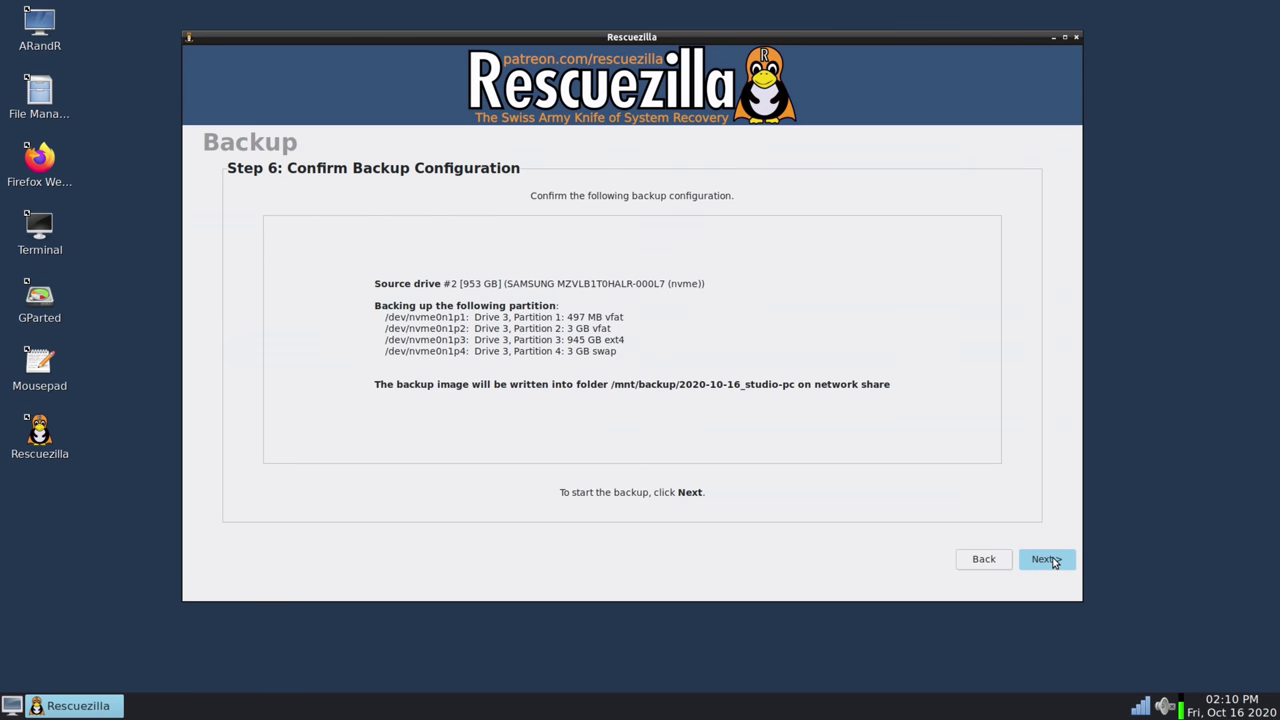
click(1045, 559)
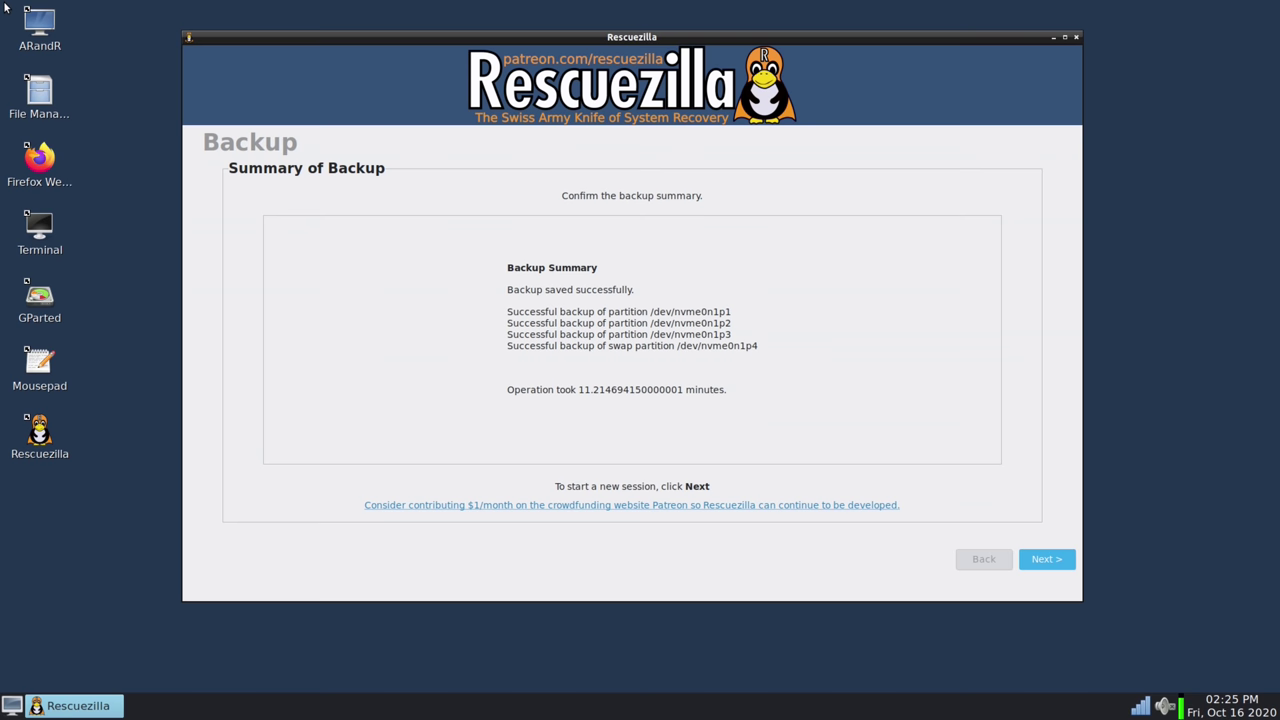
Begin a restore in a new session, with the SMB/CIFS network share //storage.home-network.io/images as the image location.
click(1054, 559)
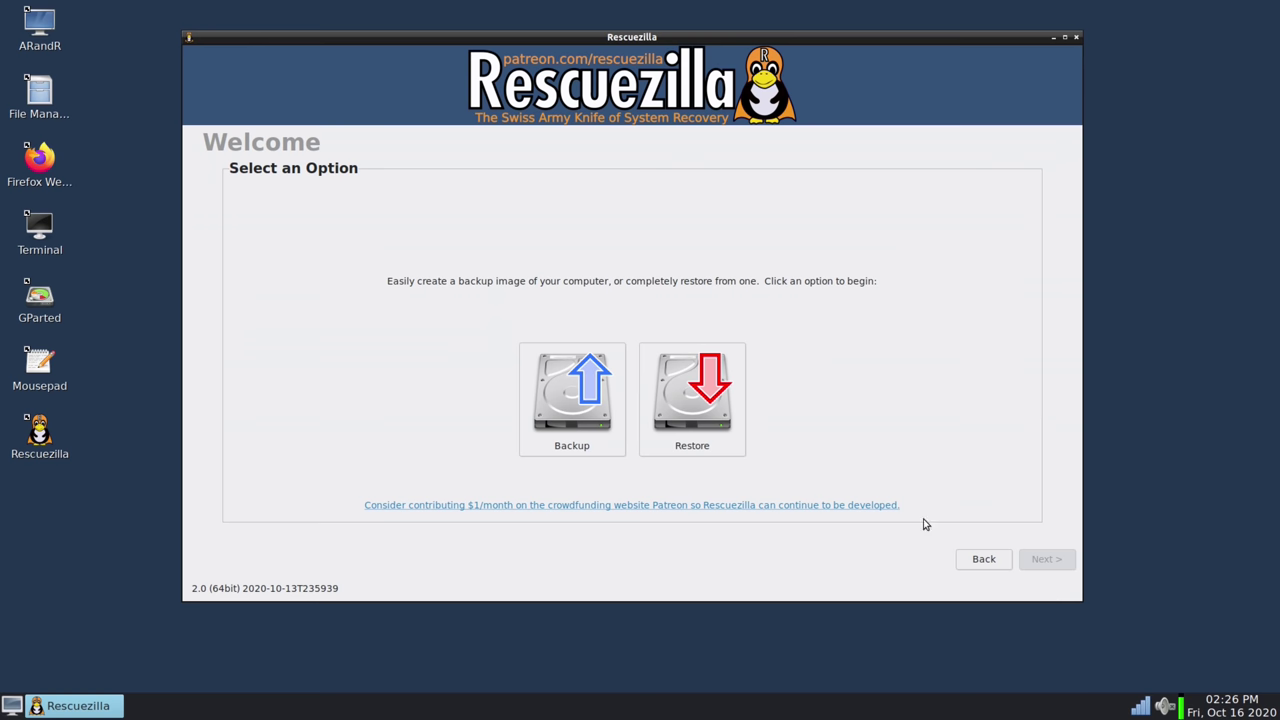
click(684, 394)
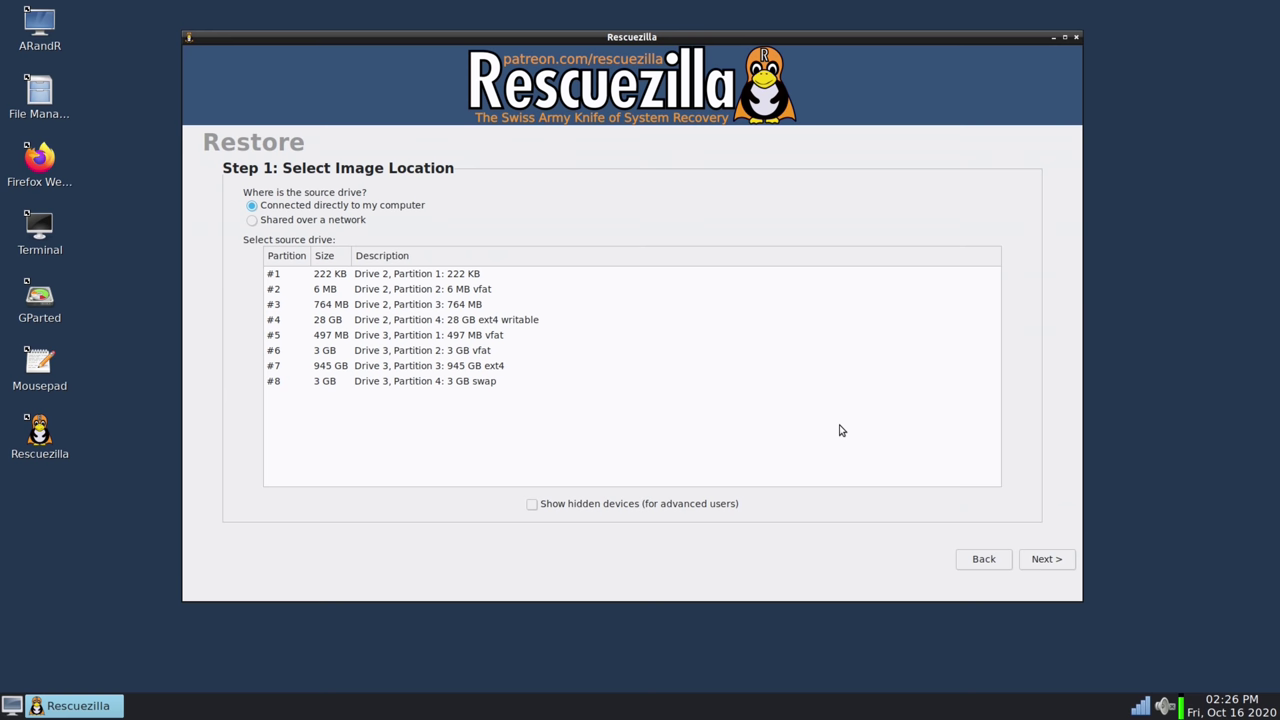
click(326, 220)
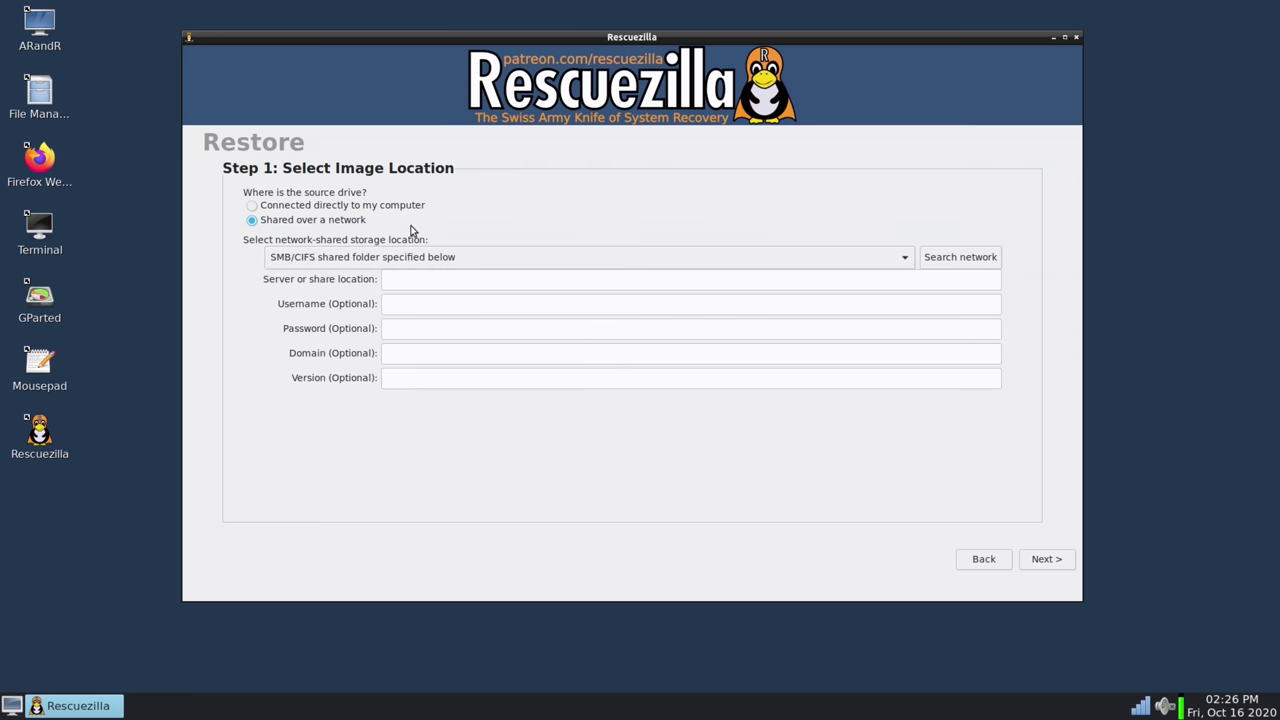
click(428, 279)
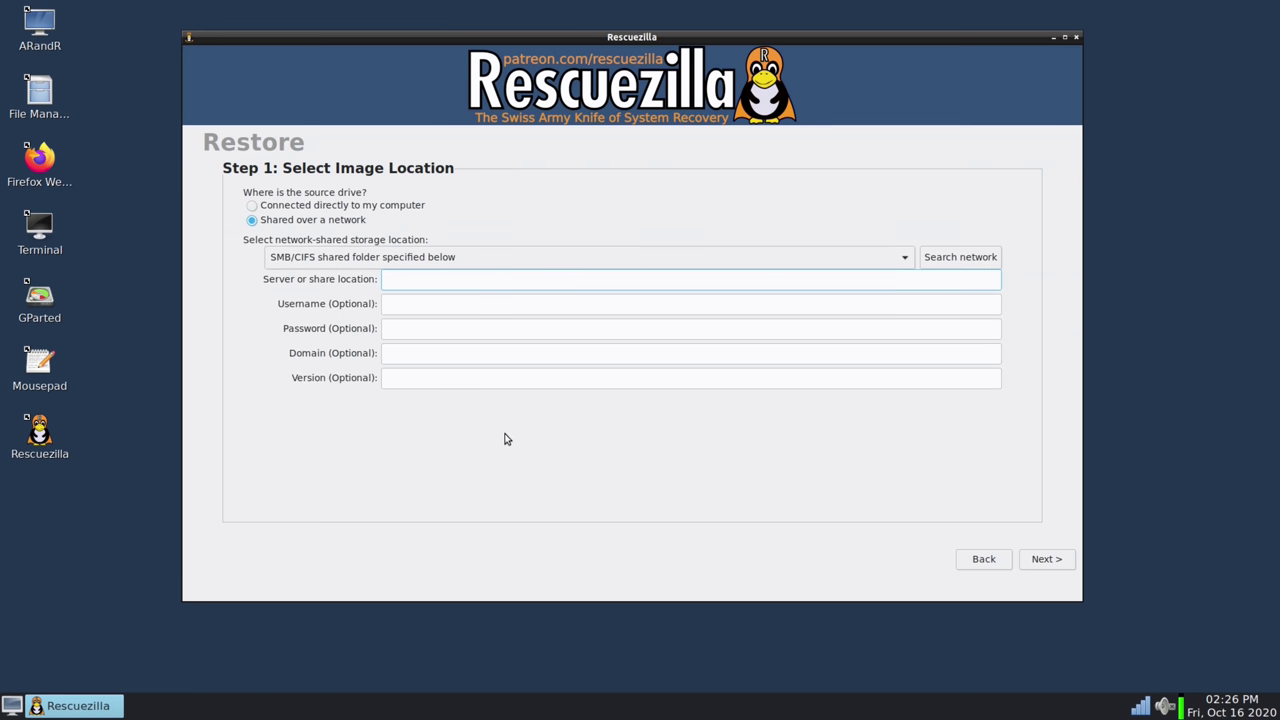
text(//storage.home-network.i)
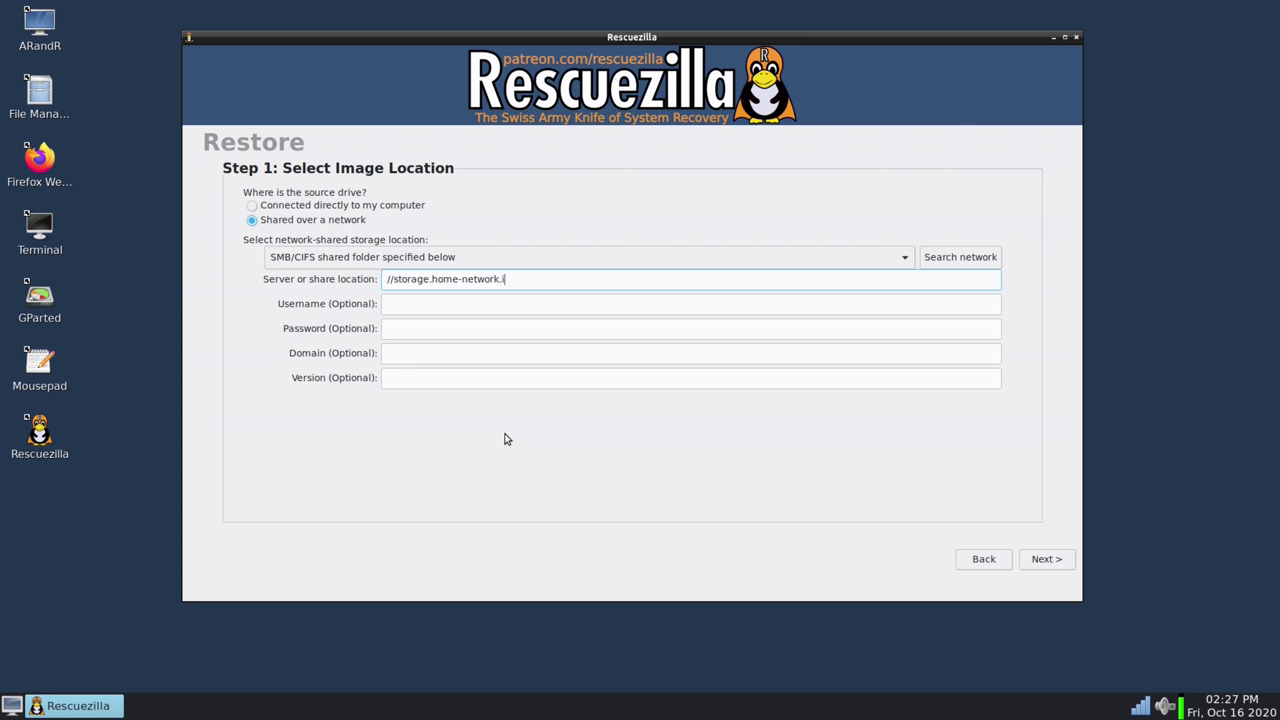
text(o/images)
click(1048, 565)
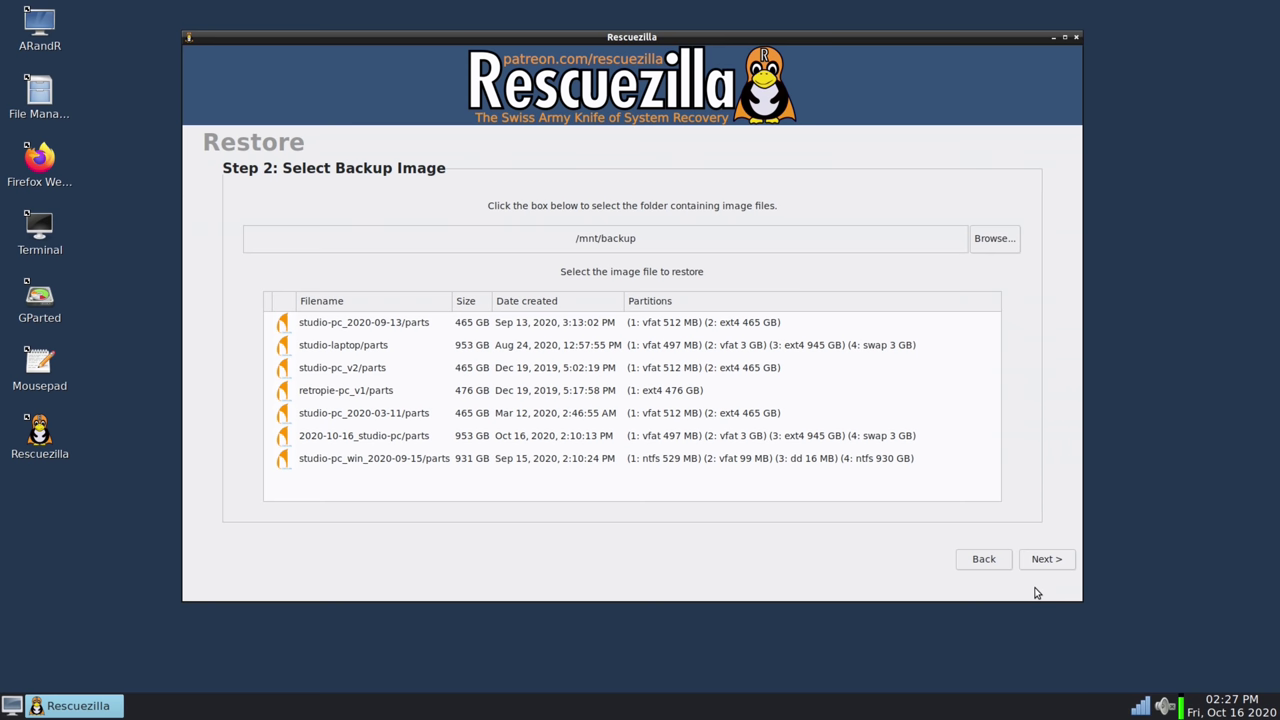
Choose the 2020-10-16_studio-pc/parts image and the 953 GB SAMSUNG NVMe drive as the restore destination.
click(433, 437)
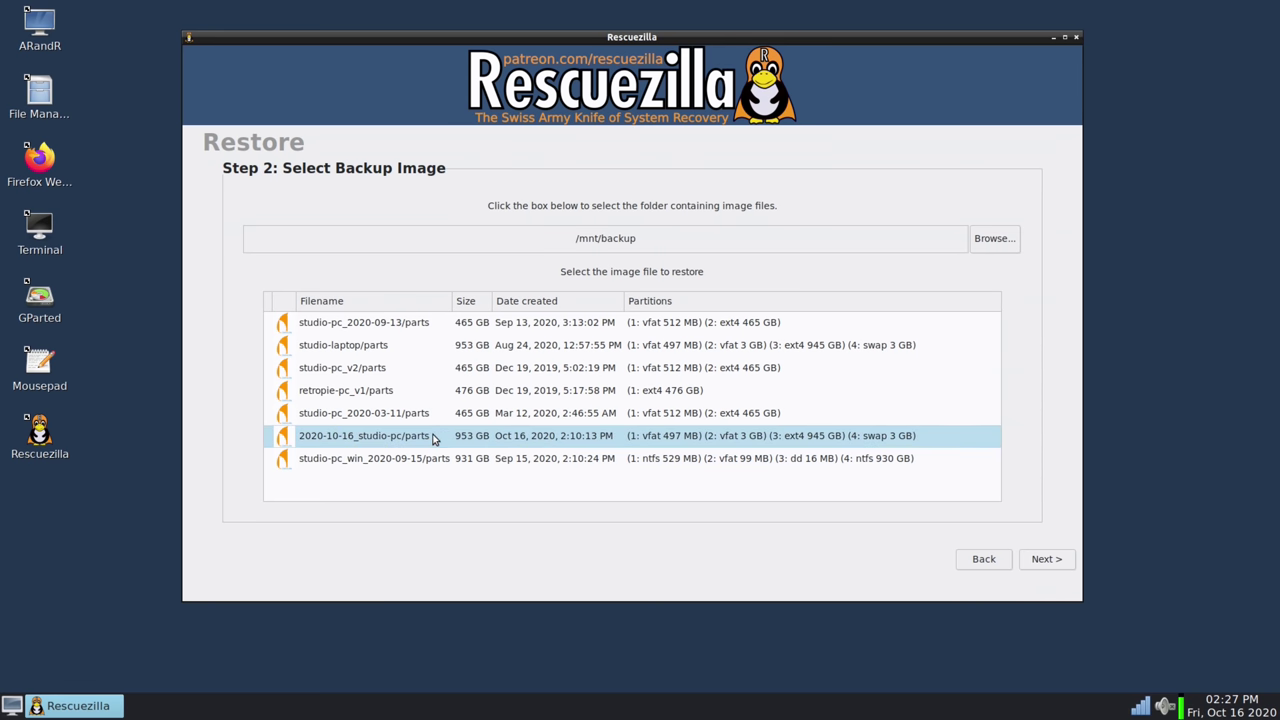
click(434, 438)
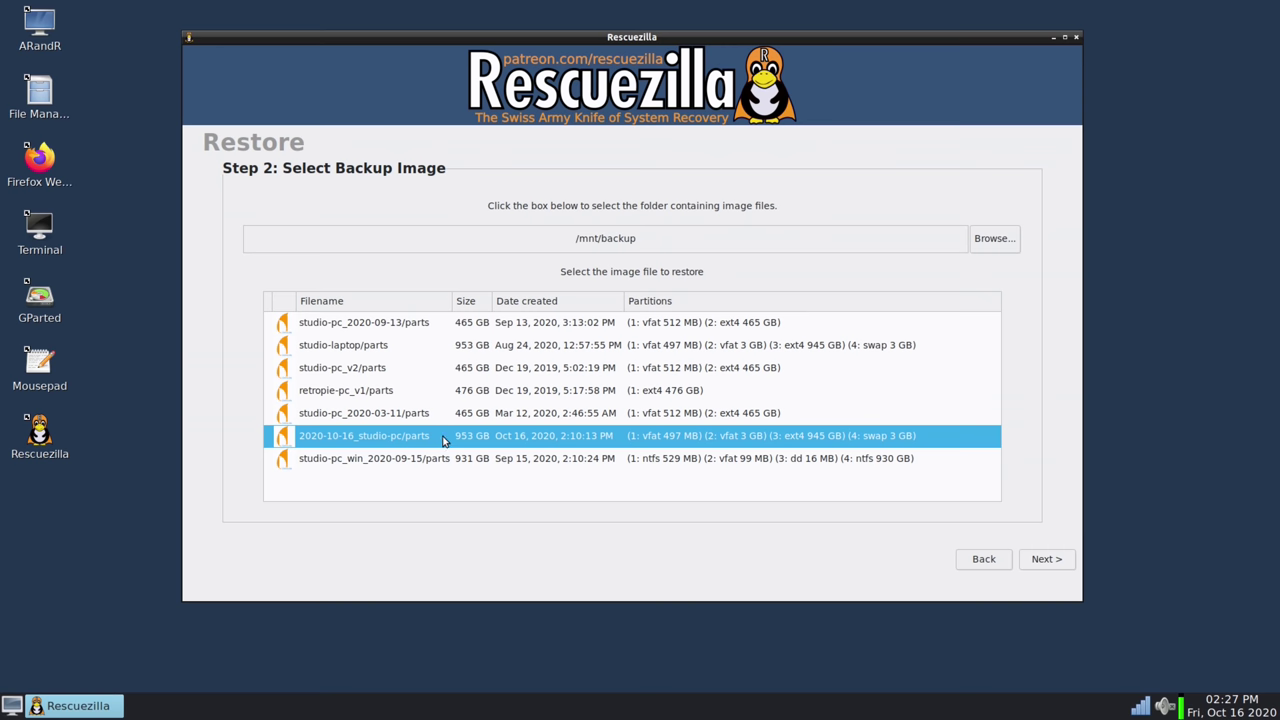
click(1055, 560)
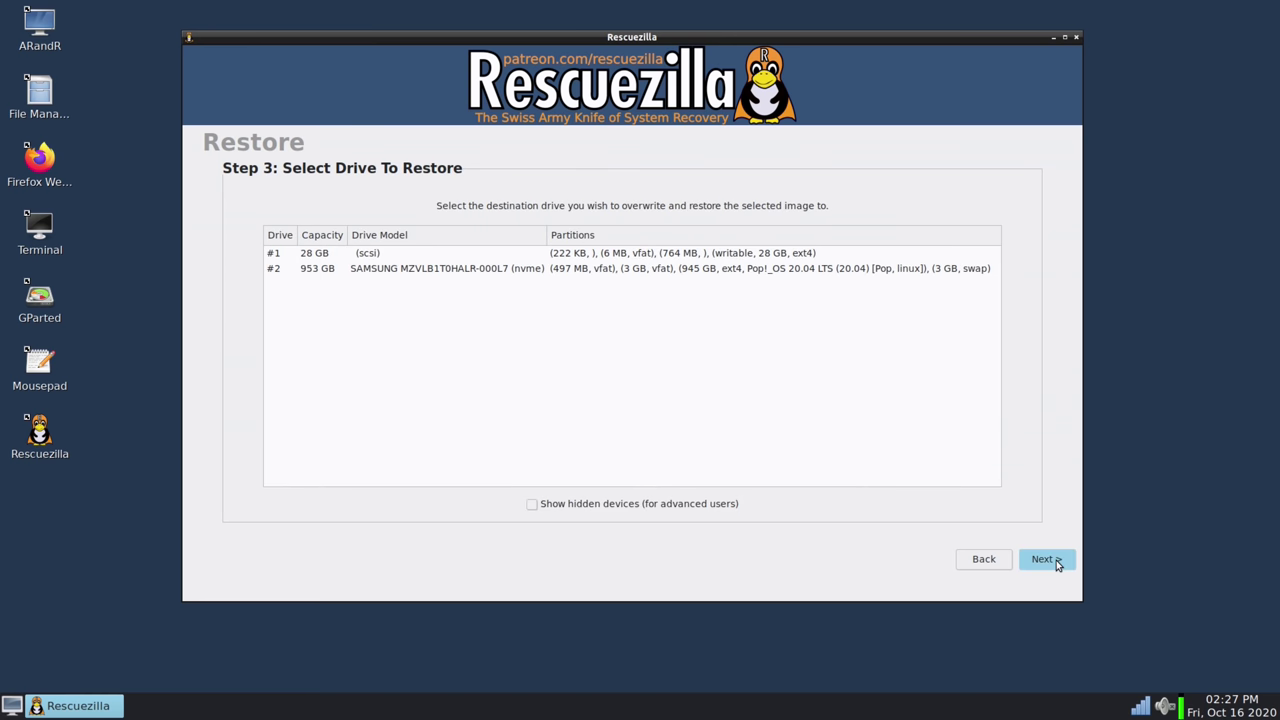
click(506, 270)
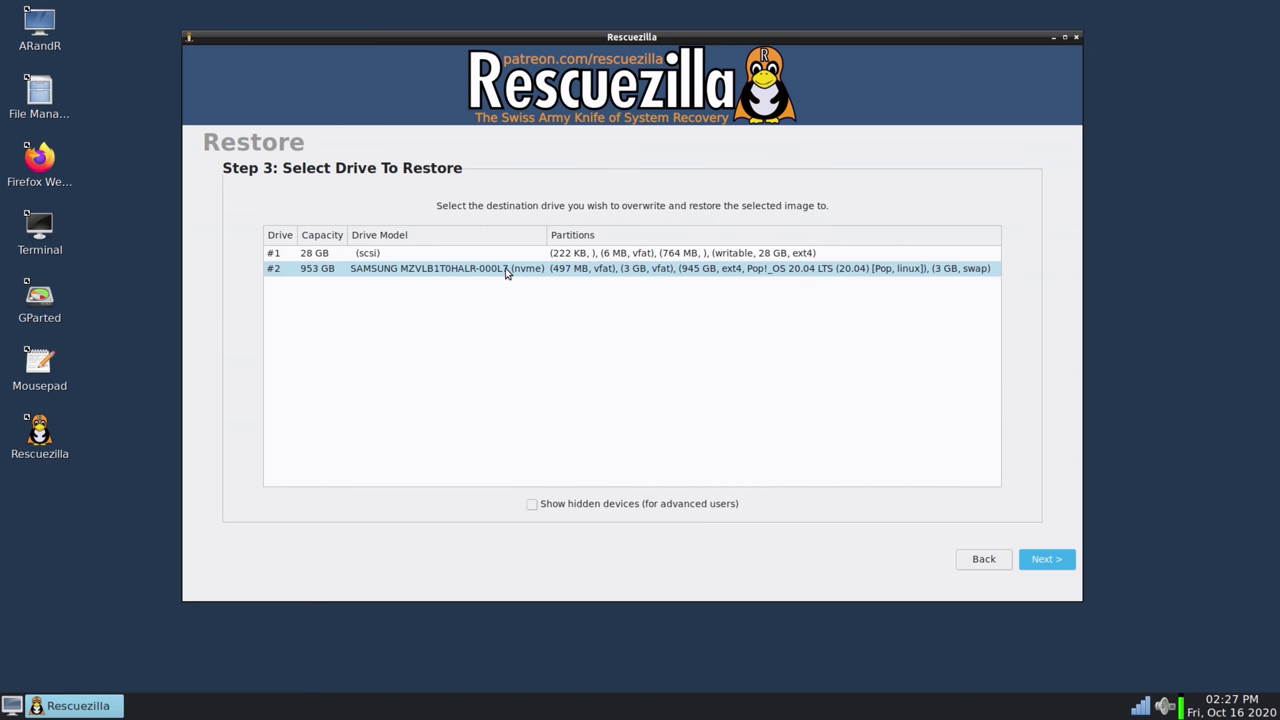
click(506, 270)
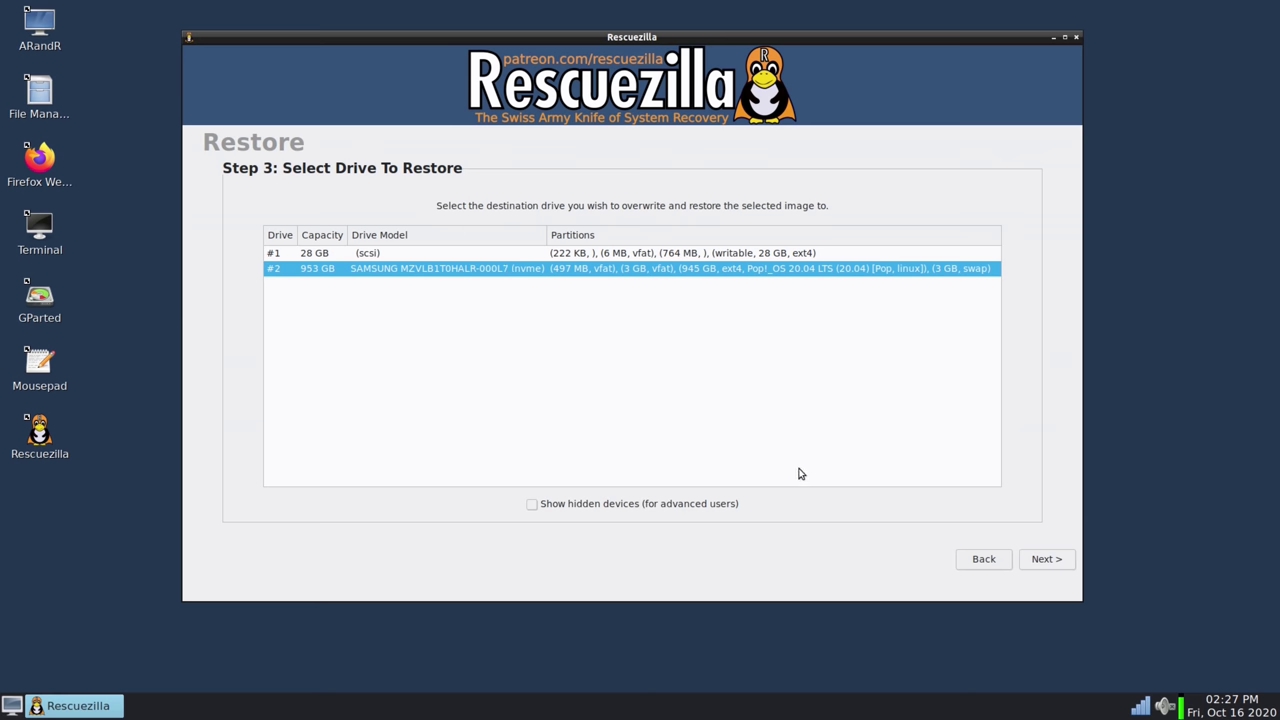
click(1052, 563)
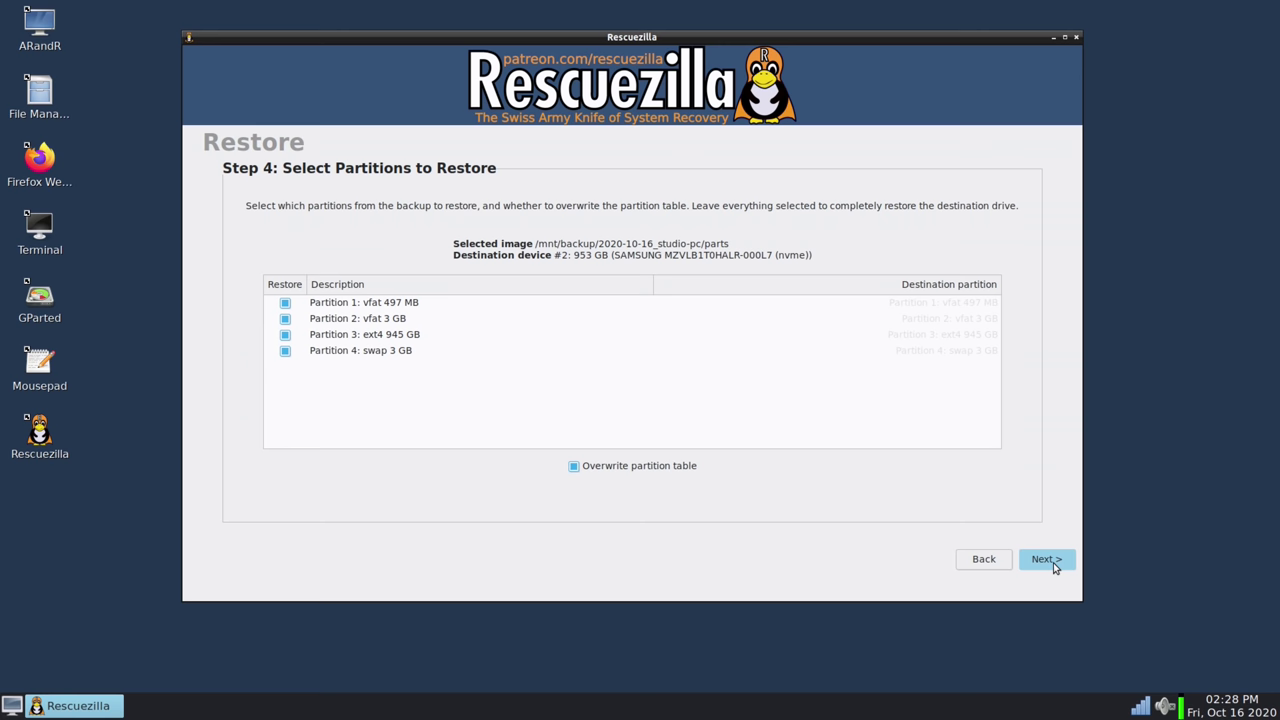
Keep all four partitions and the partition table overwrite selected, and start the restore, accepting that the drive's data is overwritten.
click(1046, 560)
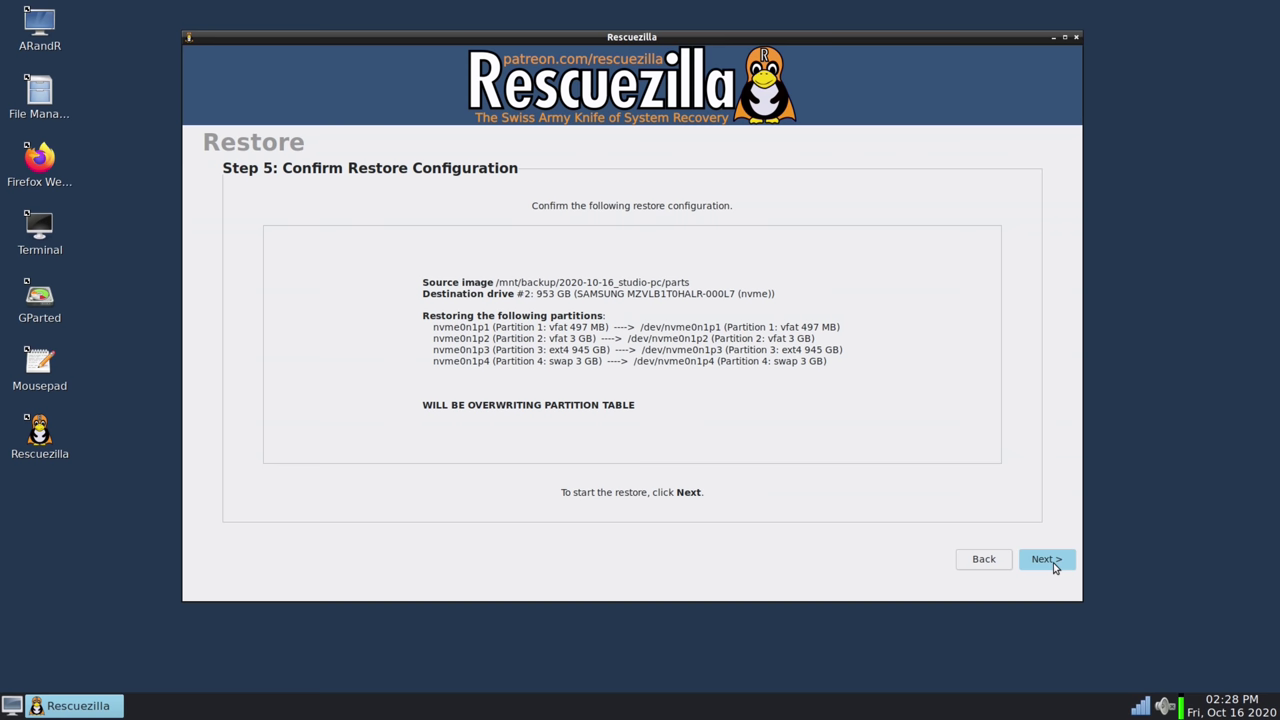
click(1045, 560)
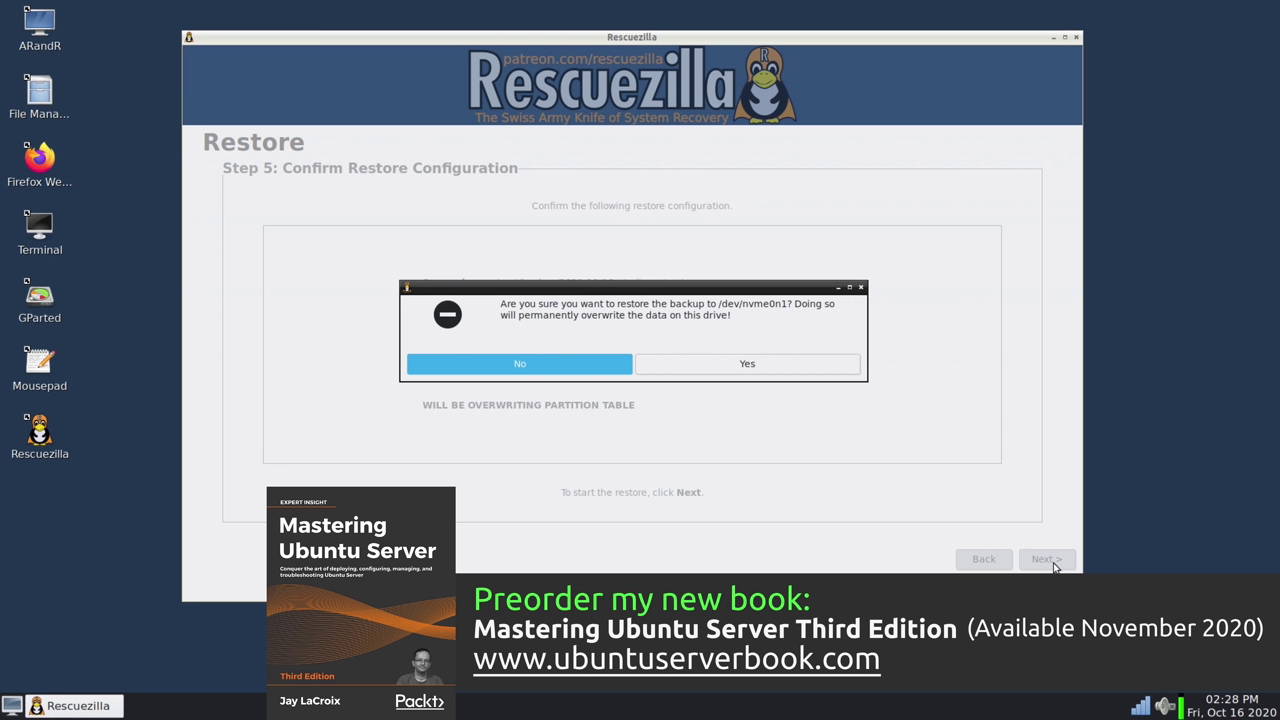
click(787, 368)
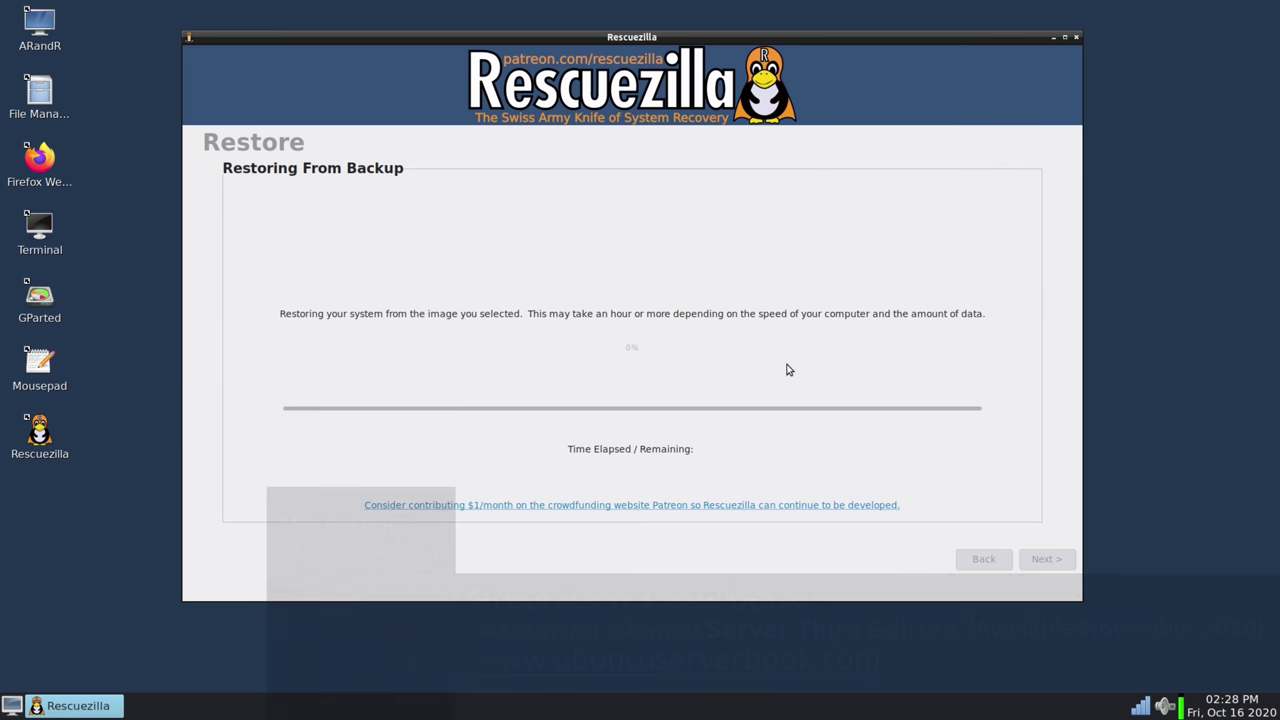